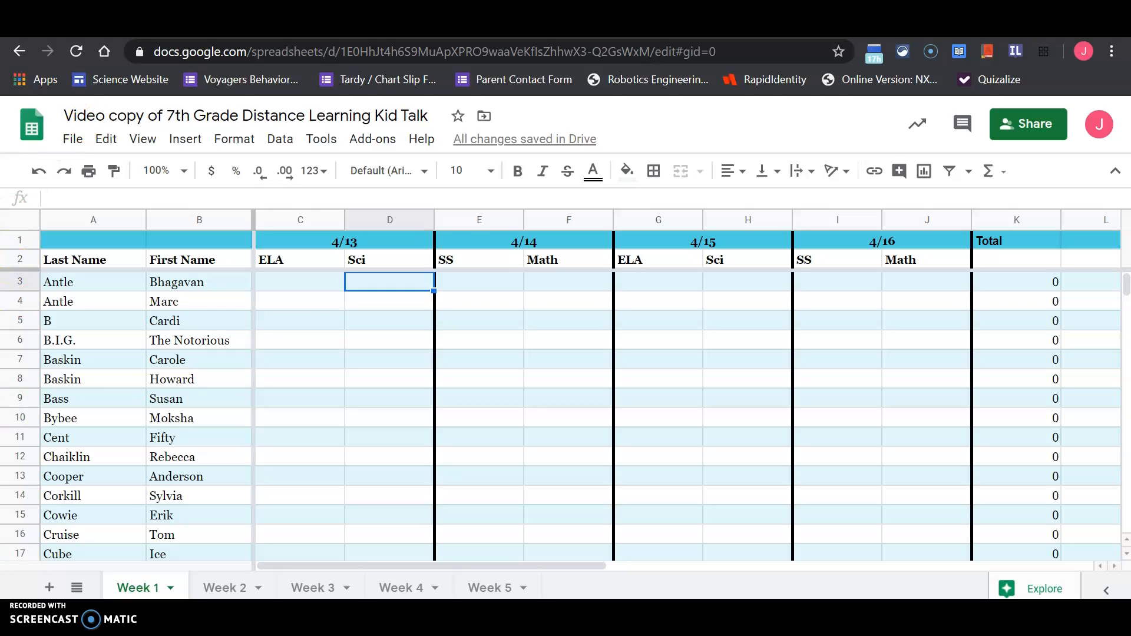
View the ELA attendance form and the Human Body Check 4/13 quiz, and return to the Distance Learning spreadsheet.
key(ctrl+Tab)
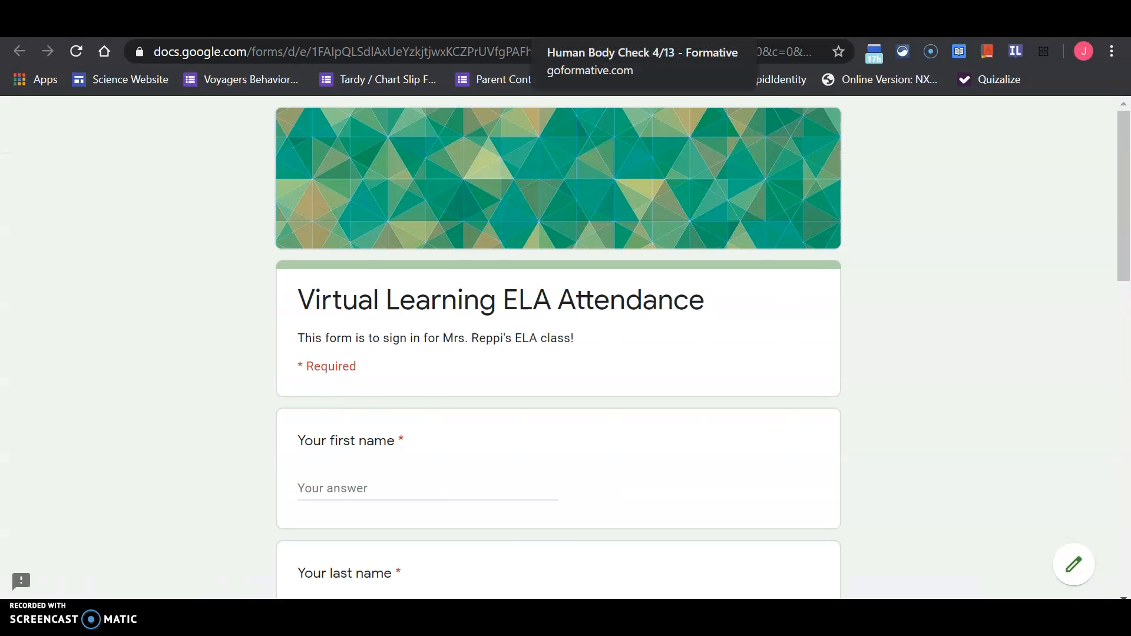
click(589, 25)
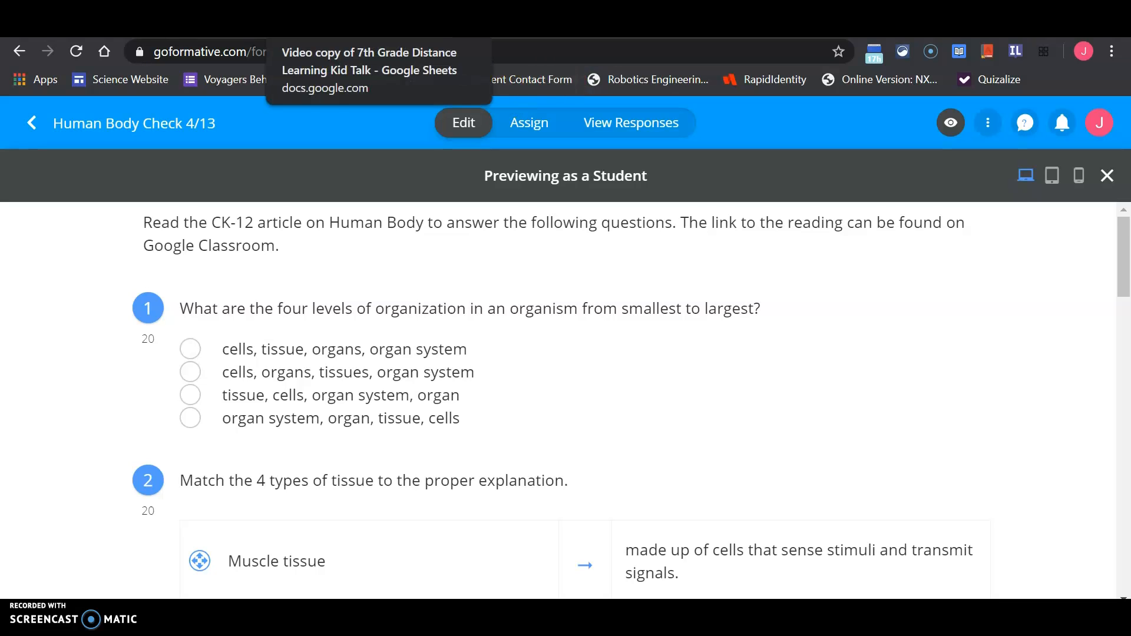
click(365, 24)
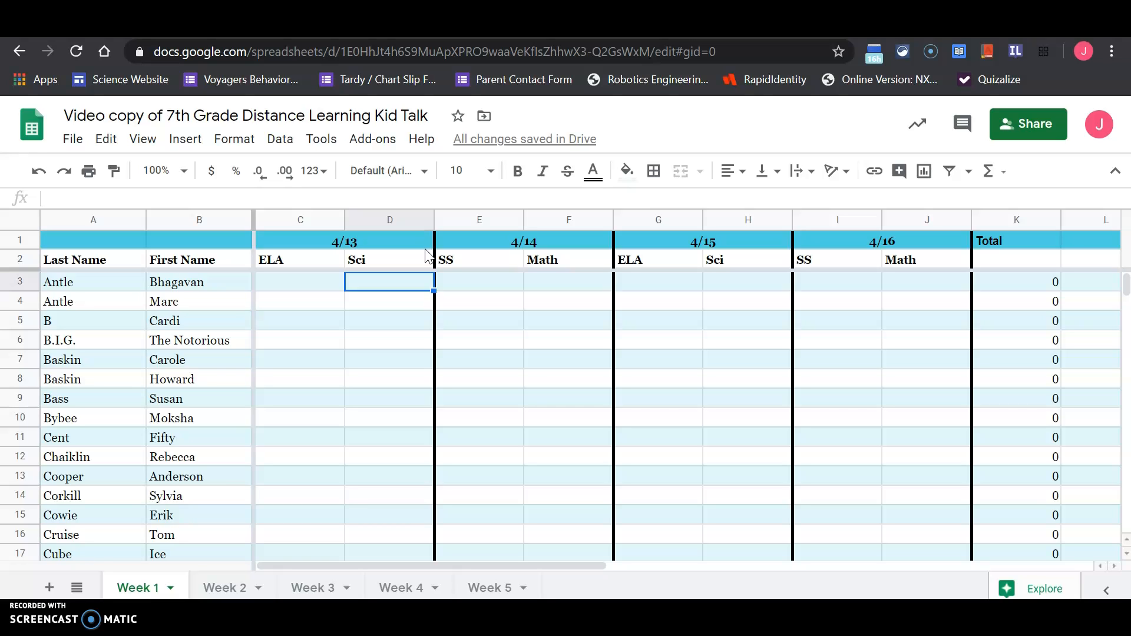
Enter 1 in the 4/13 Sci column for the students in rows 5 and 9 (D5 and D9).
key(Down)
key(Down)
text(1)
key(Return)
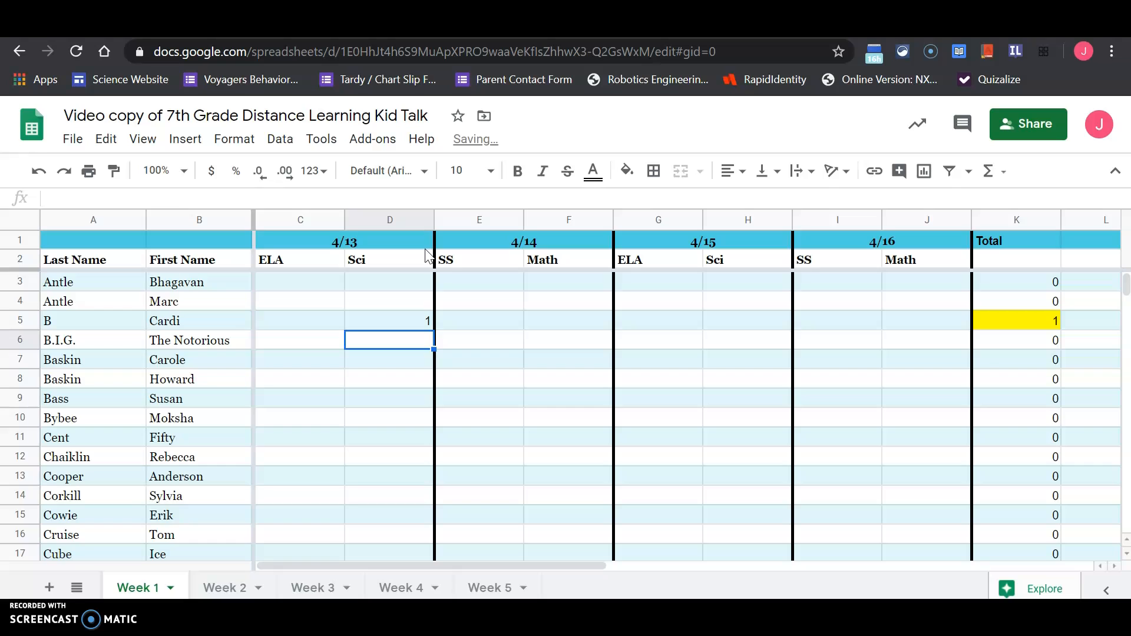
key(Down)
key(Down)
Mark the students in rows 11 and 14 with 1 in the 4/13 Sci column (D11 and D14).
key(Down)
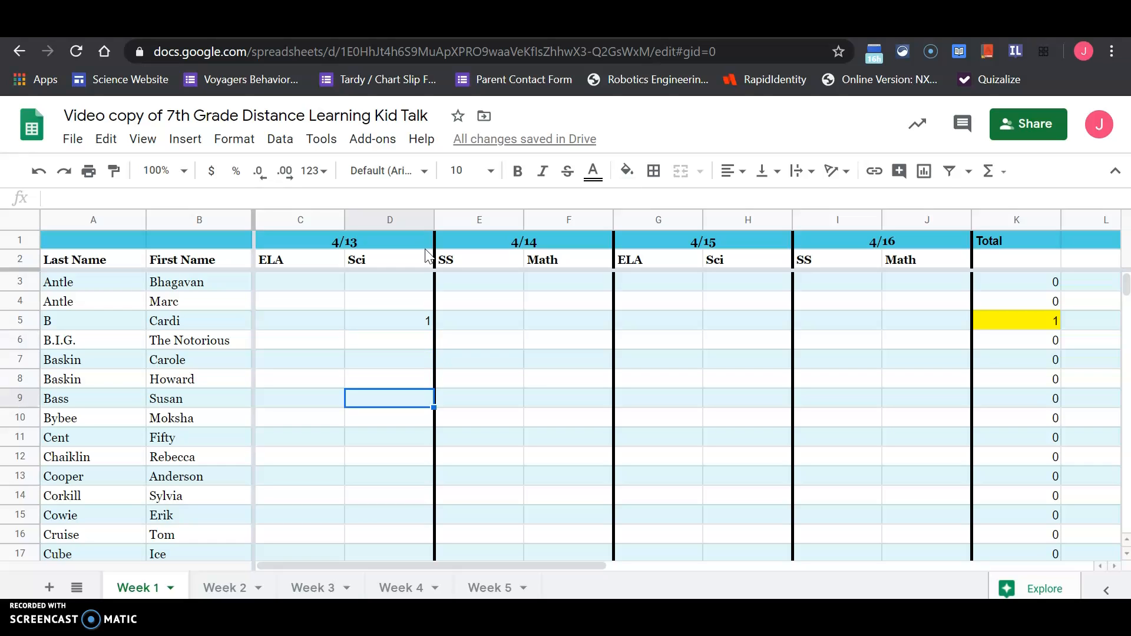
text(1)
key(Return)
key(Down)
key(Down)
key(Up)
text(1)
key(Return)
Enter 1 for the students in rows 17 and 21 under 4/13 Sci (D17 and D21).
key(Down)
key(Down)
text(1)
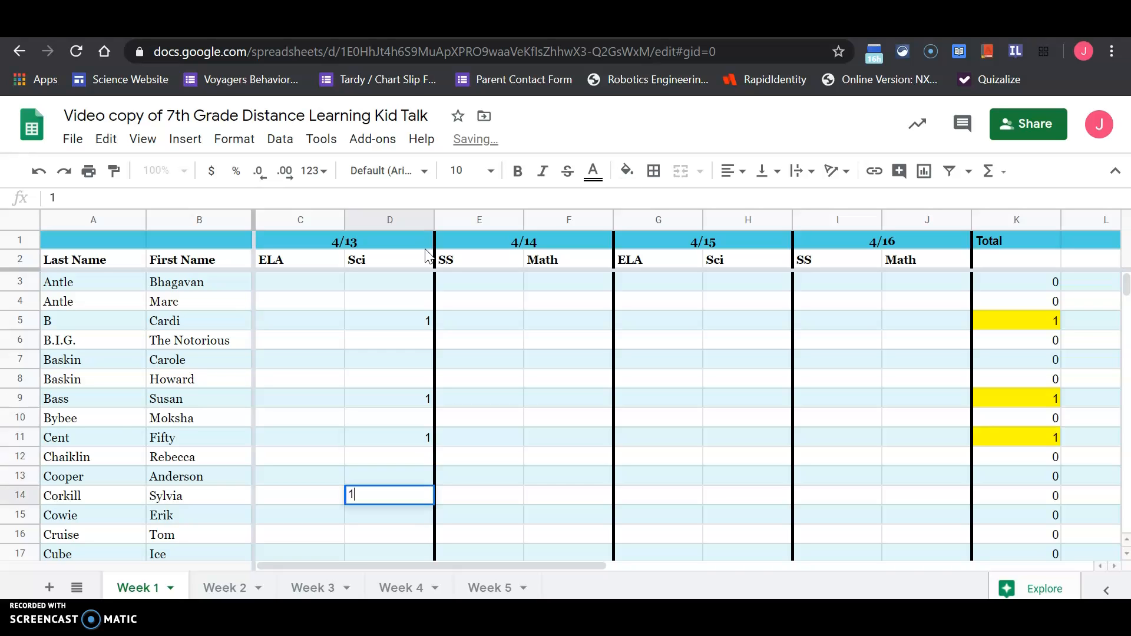
key(Return)
key(Down)
key(Down)
text(1)
key(Return)
key(Up)
key(Up)
key(Up)
key(Up)
Enter 1 in the 4/13 Sci cells of rows 25 and 28 (D25 and D28).
key(Down)
key(Down)
key(Down)
key(Down)
key(Down)
key(Down)
key(Down)
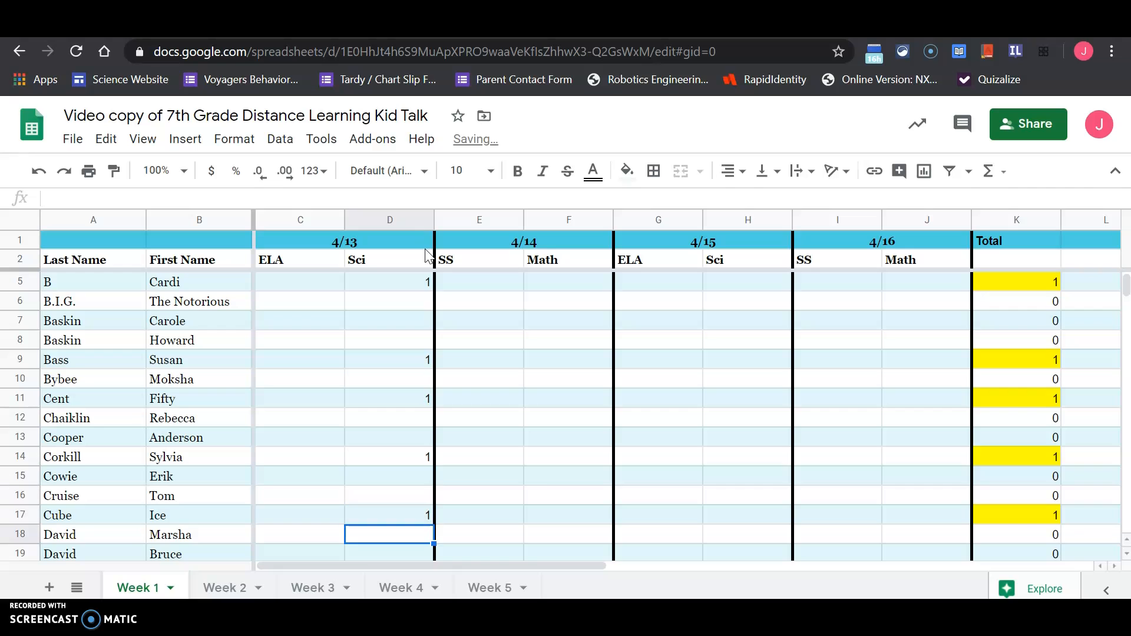
text(1)
key(Return)
key(Down)
key(Down)
key(Down)
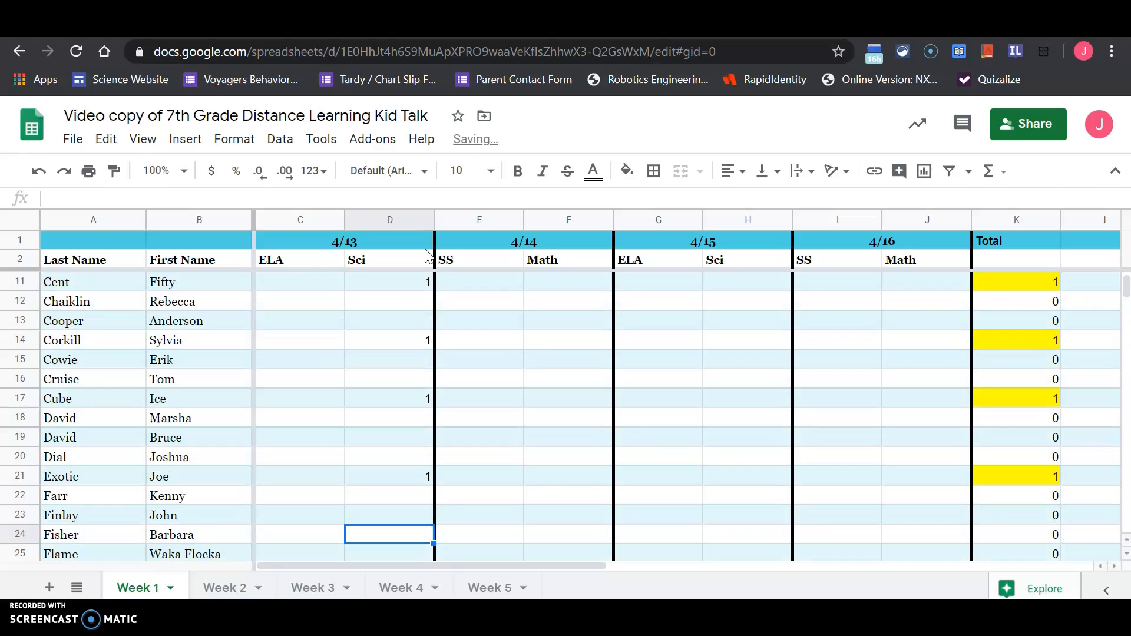
text(1)
key(Return)
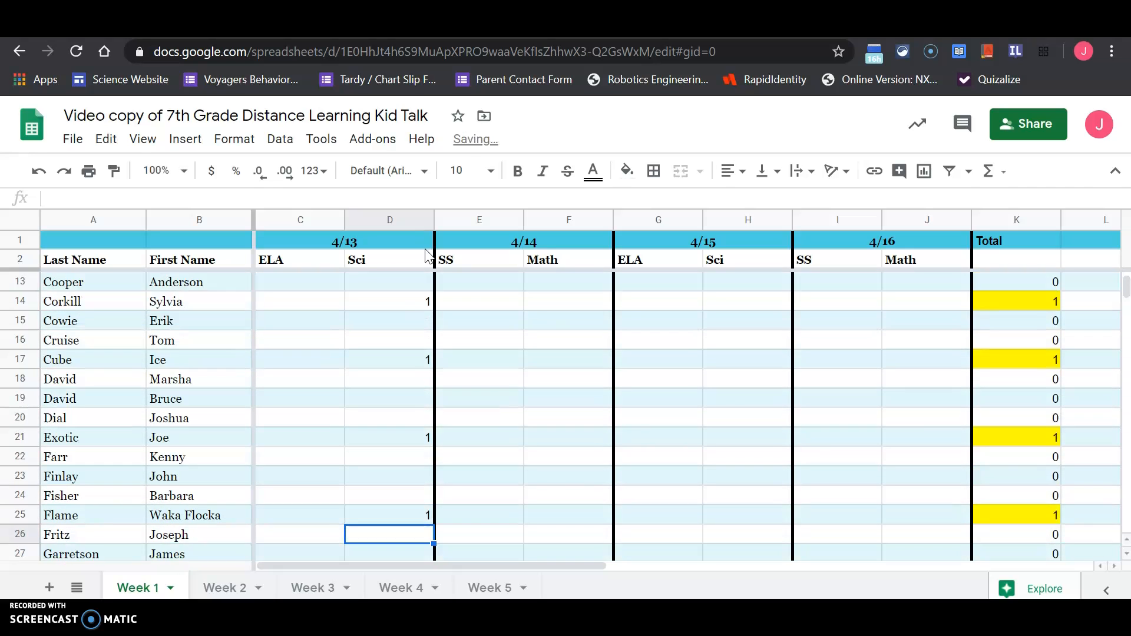
key(Down)
key(Down)
text(1)
key(Return)
Mark the students in rows 33 and 42 with 1 for 4/13 Sci (D33 and D42).
key(Down)
key(Down)
key(Down)
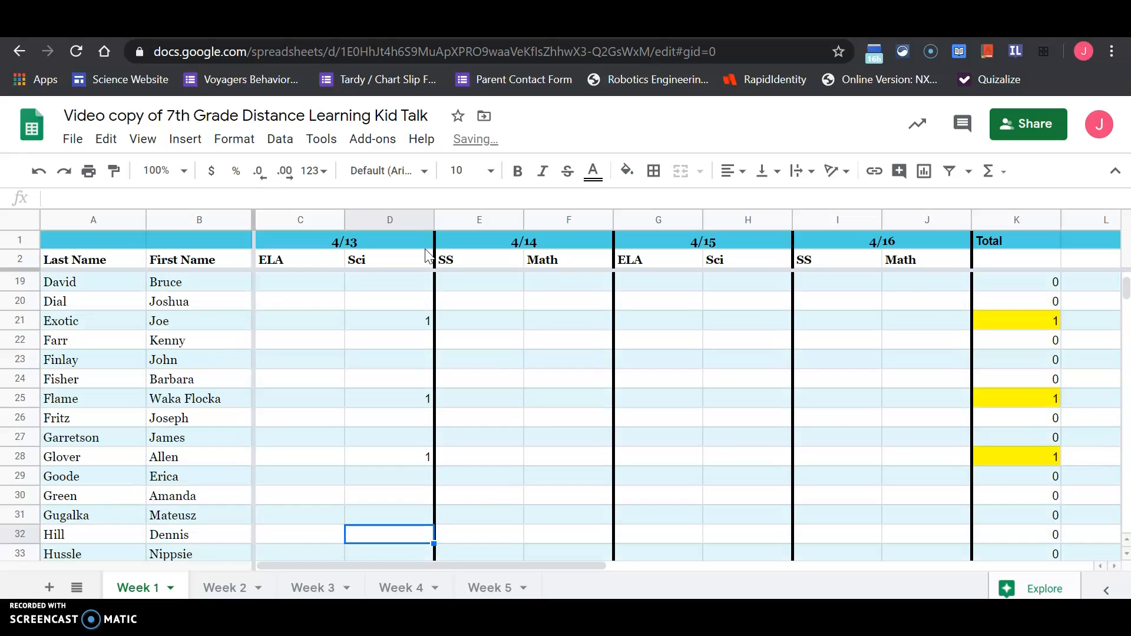
key(Down)
text(1)
key(Return)
key(Down)
key(Down)
key(Down)
key(Down)
key(Down)
key(Down)
key(Down)
Enter 1 in the 4/13 Sci column for three more students further down the roster, below row 53.
key(Down)
text(1)
key(Return)
key(Down)
key(Down)
key(Down)
key(Down)
key(Down)
key(Down)
key(Down)
key(Down)
key(Down)
key(Down)
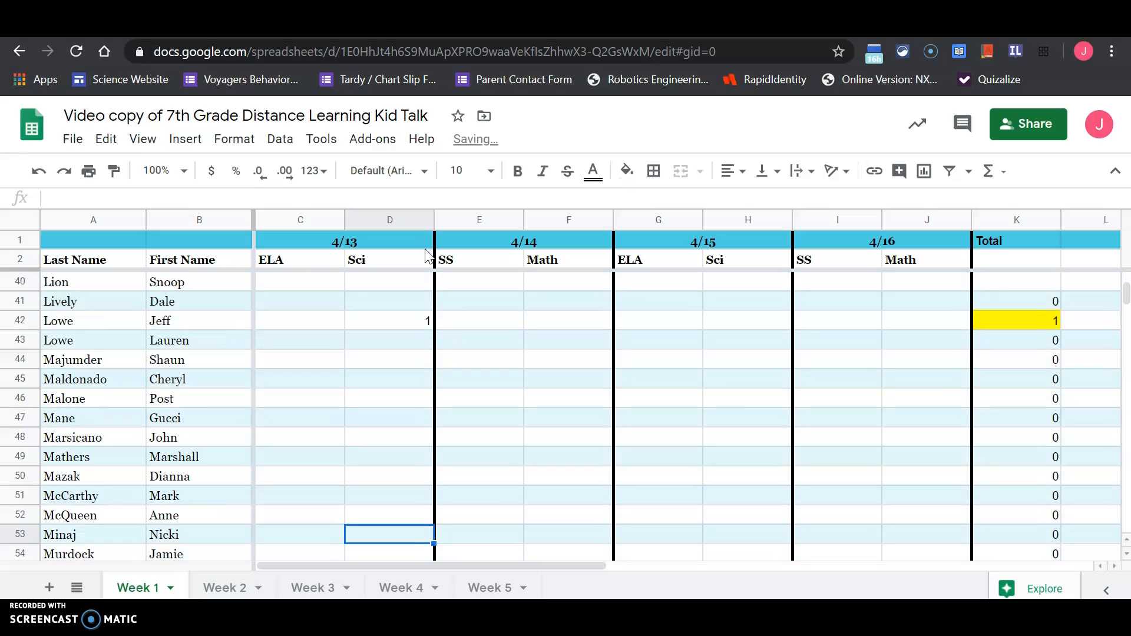
key(Down)
text(1)
key(Return)
key(Down)
key(Down)
key(Down)
key(Down)
key(Down)
key(Down)
text(1)
key(Return)
Enter 1 in the 4/13 Sci column for the students in rows 71, 76 and 82 (D71, D76 and D82).
key(Down)
key(Down)
key(Down)
key(Down)
key(Down)
text(1)
key(Return)
key(Down)
key(Down)
key(Down)
text(1)
key(Return)
key(Down)
key(Down)
key(Down)
key(Down)
text(1)
key(Return)
key(Down)
key(Down)
key(Down)
key(Down)
key(Down)
text(1)
key(Up)
key(Up)
key(Up)
key(Up)
key(Up)
key(Up)
key(Up)
key(Up)
key(Up)
key(Up)
key(Up)
key(Up)
key(Up)
key(Up)
key(Up)
key(Up)
key(Up)
key(Up)
key(Up)
key(Up)
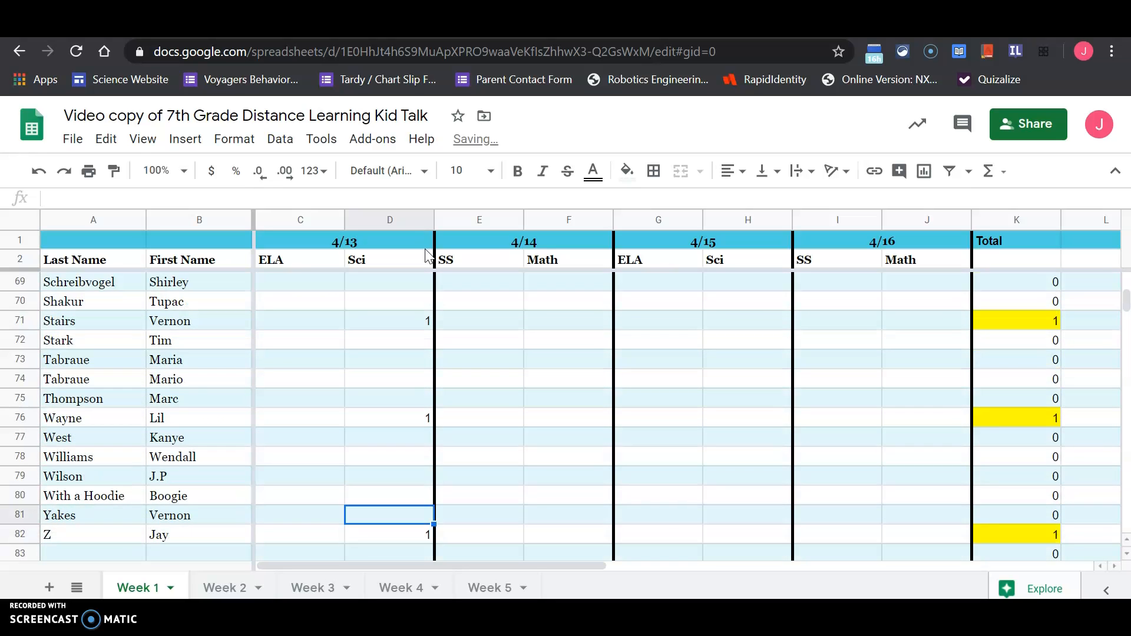
Enter 1 in the 4/13 ELA cell of the student in row 5 (C5).
key(Up)
key(Up)
key(Up)
key(Up)
key(Up)
key(Up)
key(Up)
key(Up)
key(Up)
key(Up)
key(Up)
key(Up)
key(Up)
key(Up)
key(Up)
key(Up)
key(Up)
key(Up)
key(Up)
key(Up)
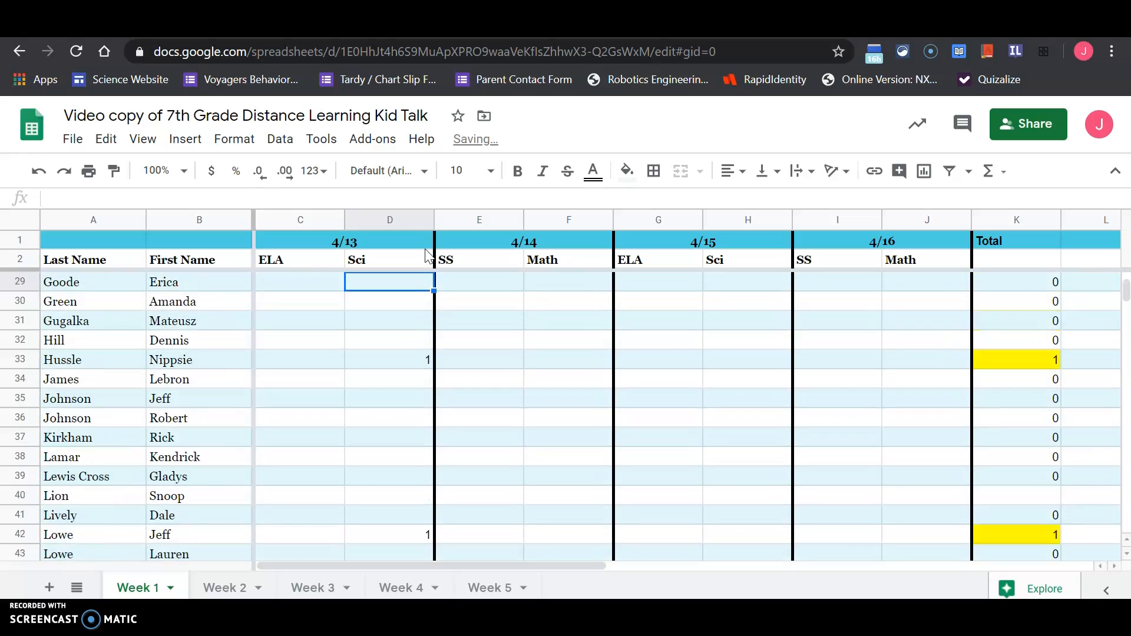
key(Down)
key(Down)
key(Down)
key(Down)
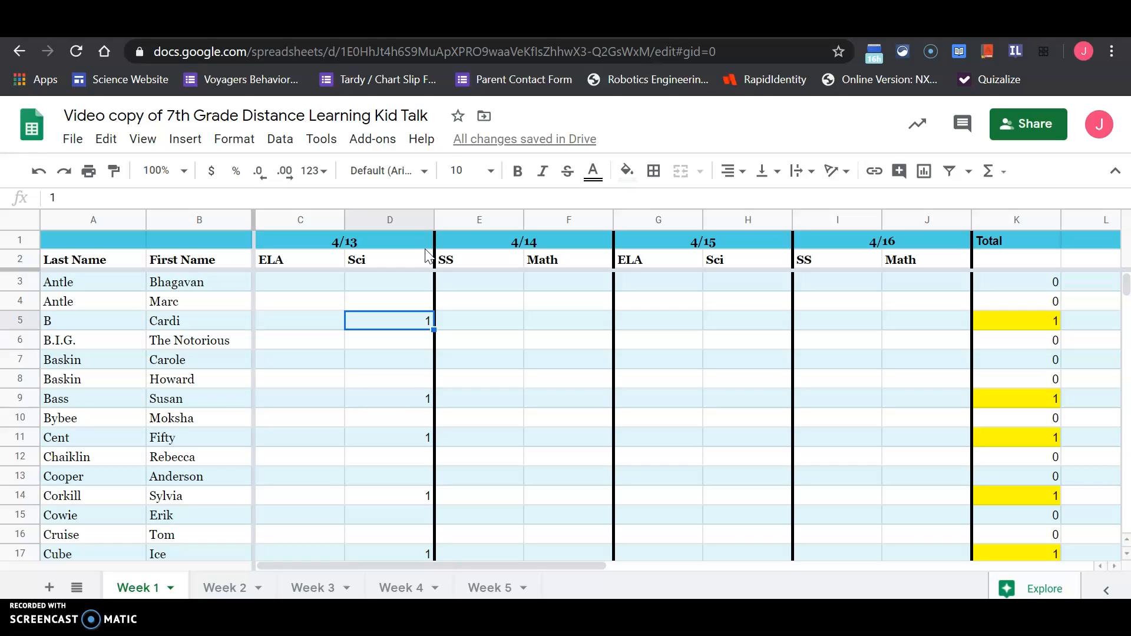
key(Right)
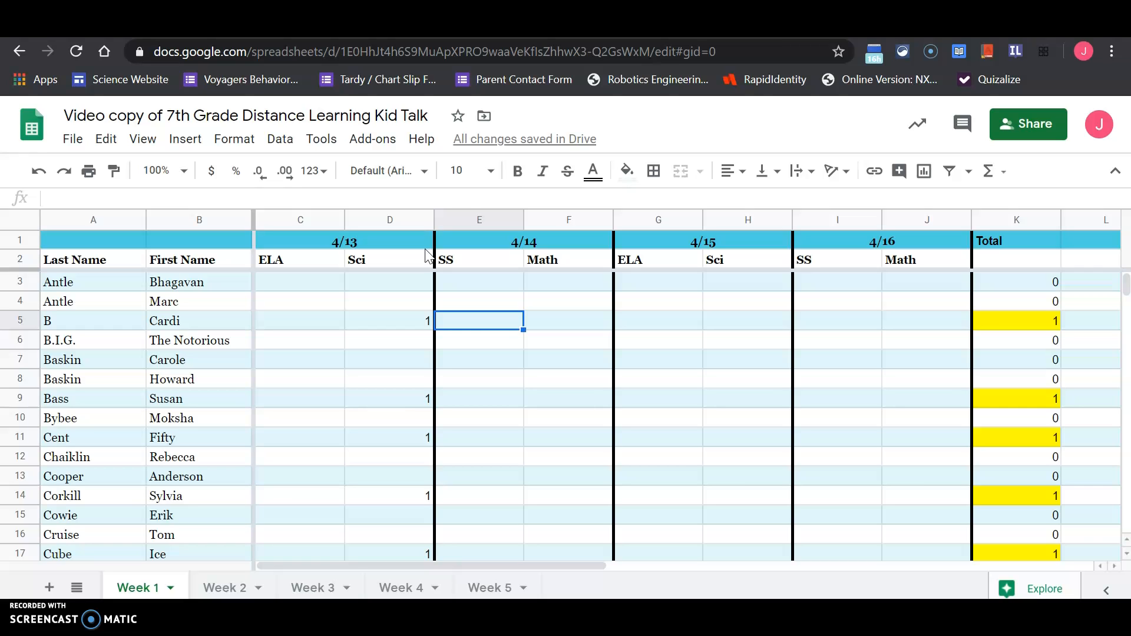
key(Left)
key(Left)
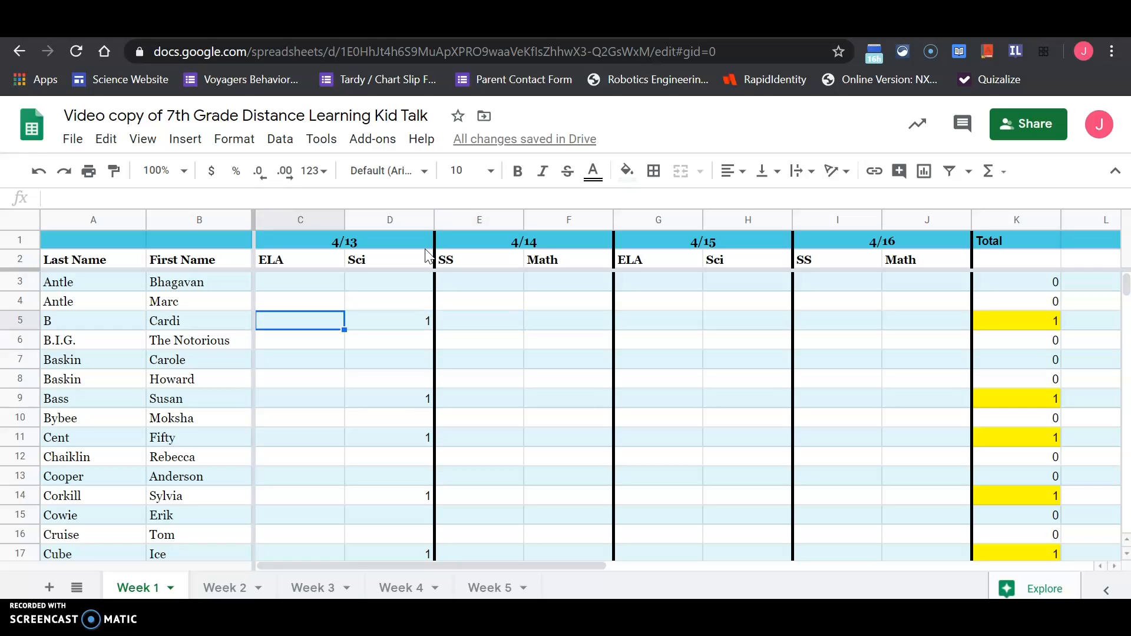
text(1)
Enter 1 in the 4/14 Math cell of the student in row 5 (F5).
key(Right)
key(Right)
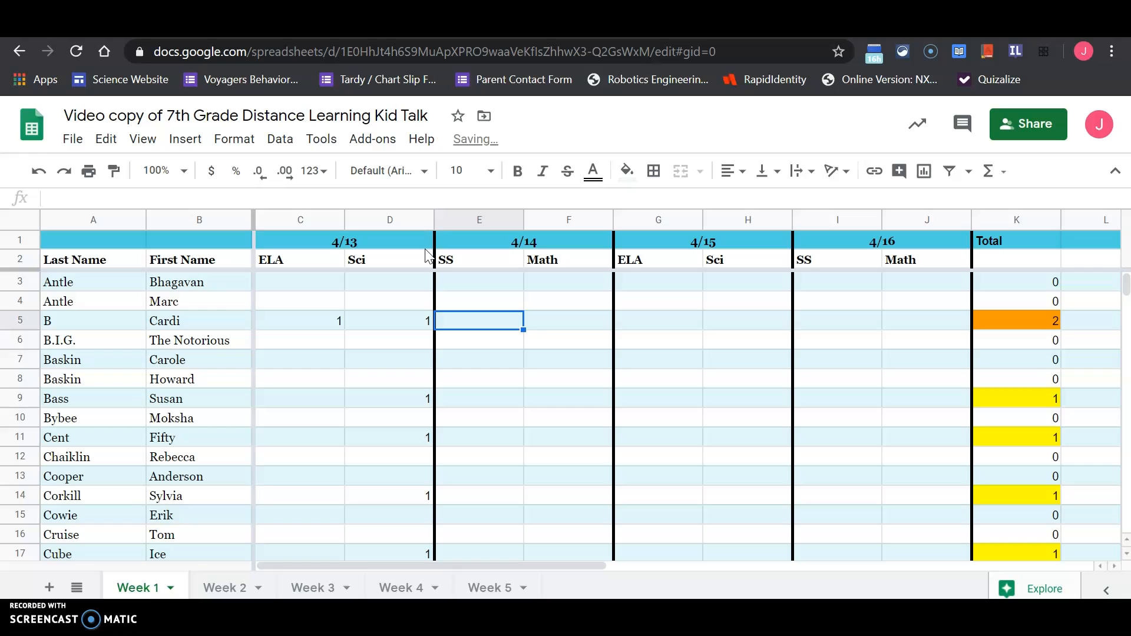
key(Right)
text(1)
key(Right)
key(Right)
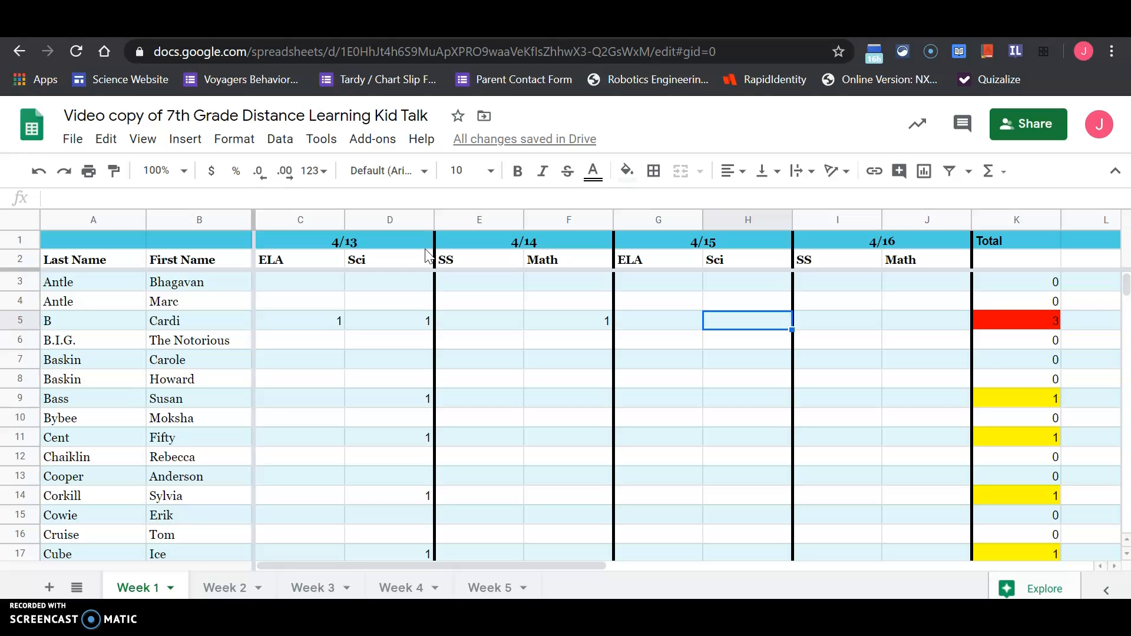
key(Left)
key(Left)
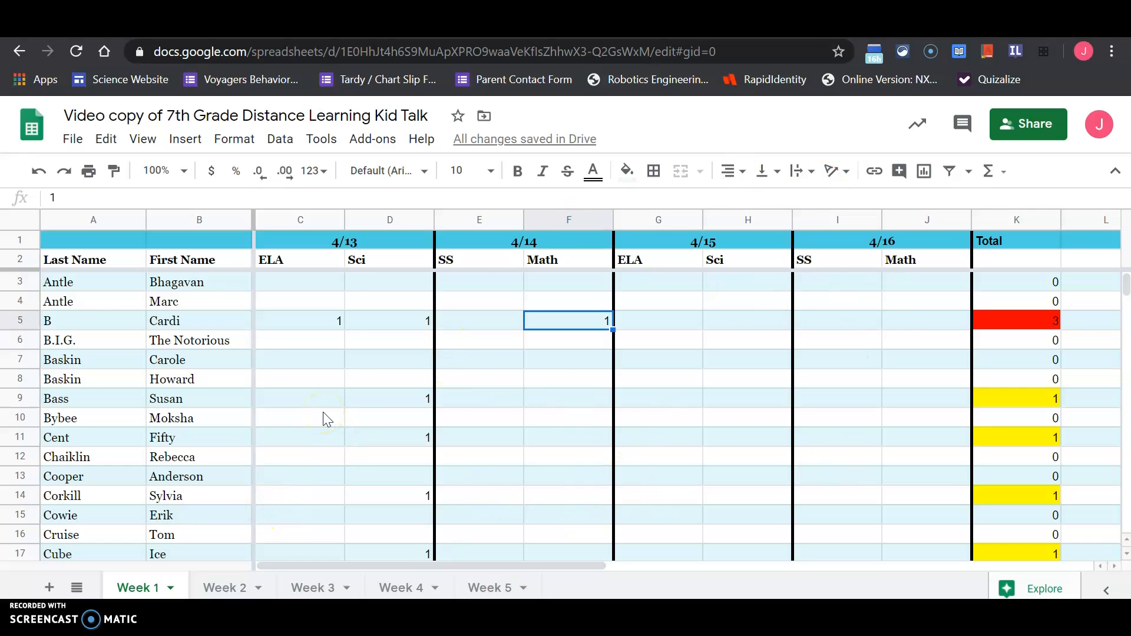
Look at the Week 2 sheet and return to the Week 1 sheet.
click(228, 591)
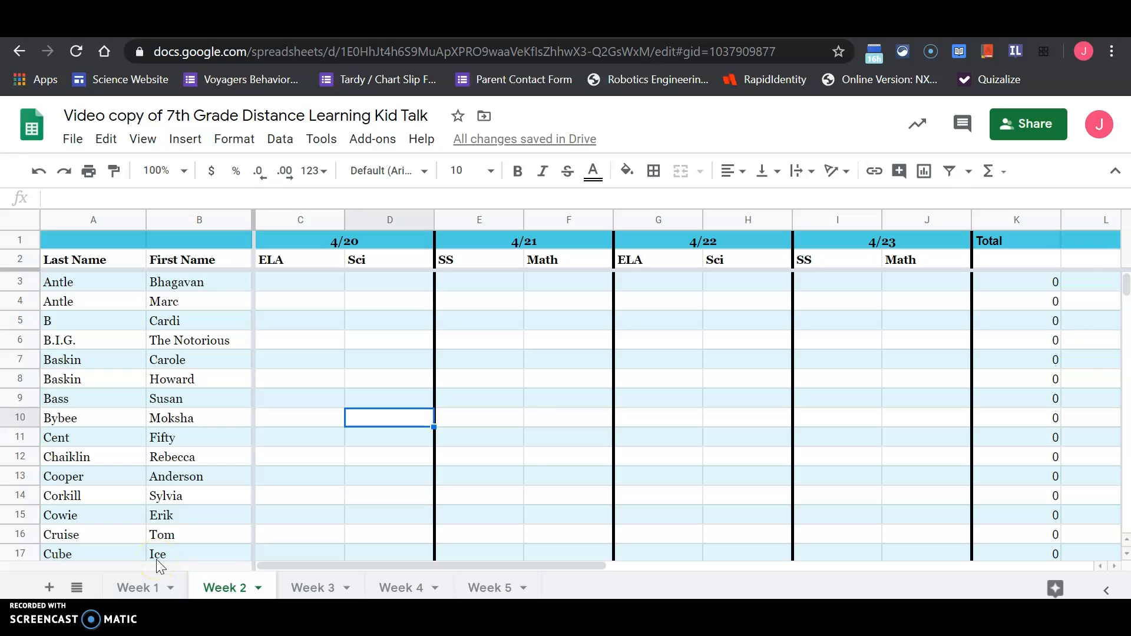
click(145, 587)
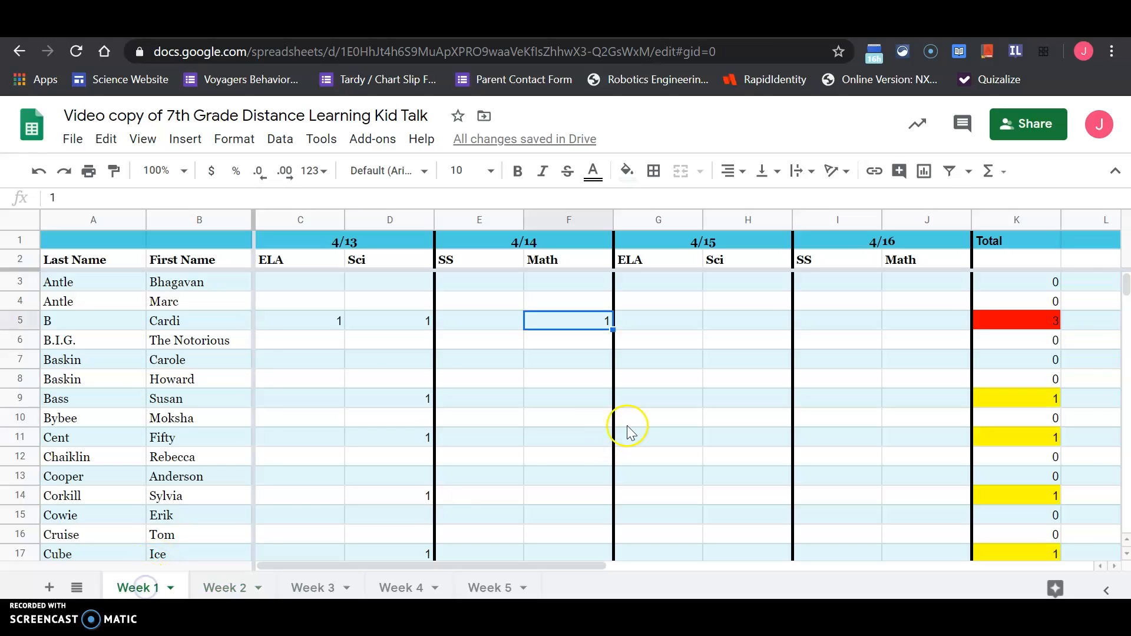